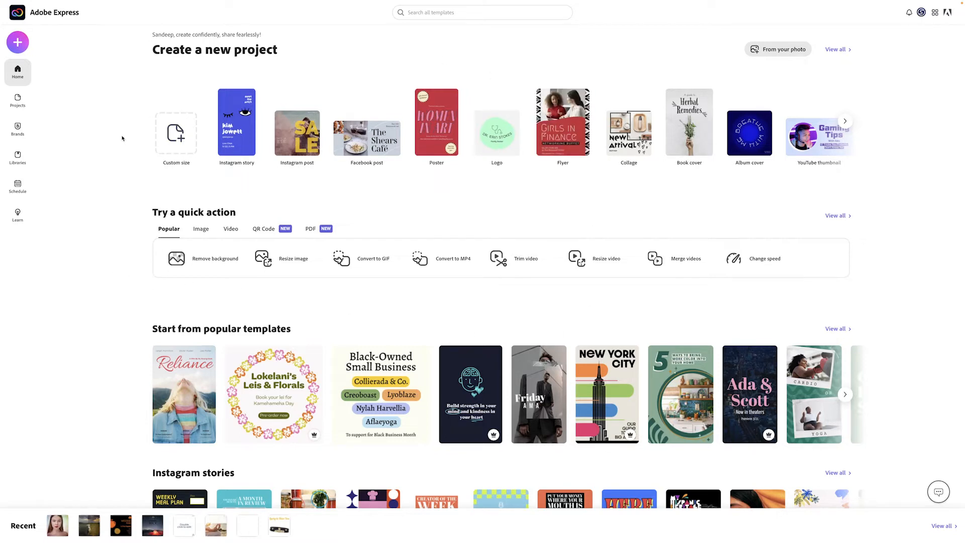
# Start a new brand and upload pixipaceshape.png as its logo.
pyautogui.click(15, 131)
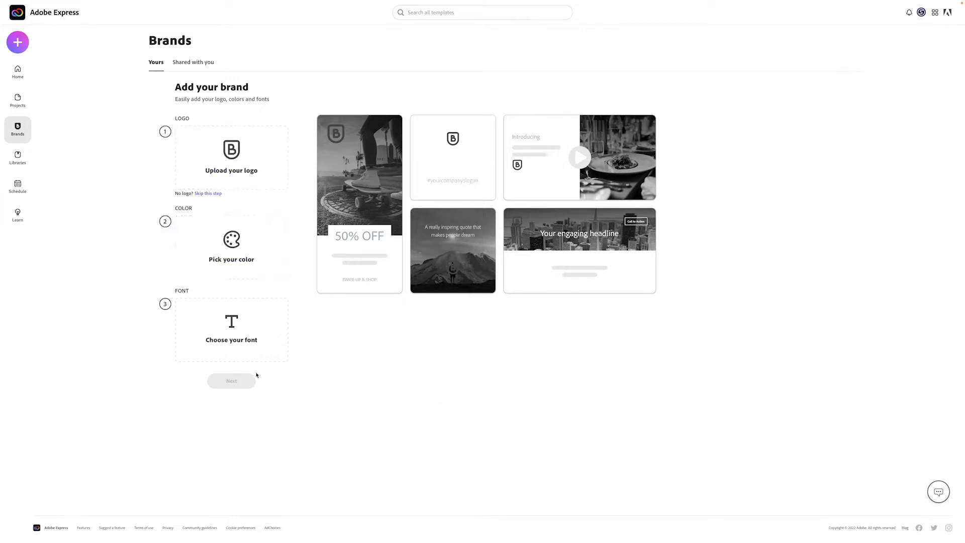
pyautogui.click(223, 163)
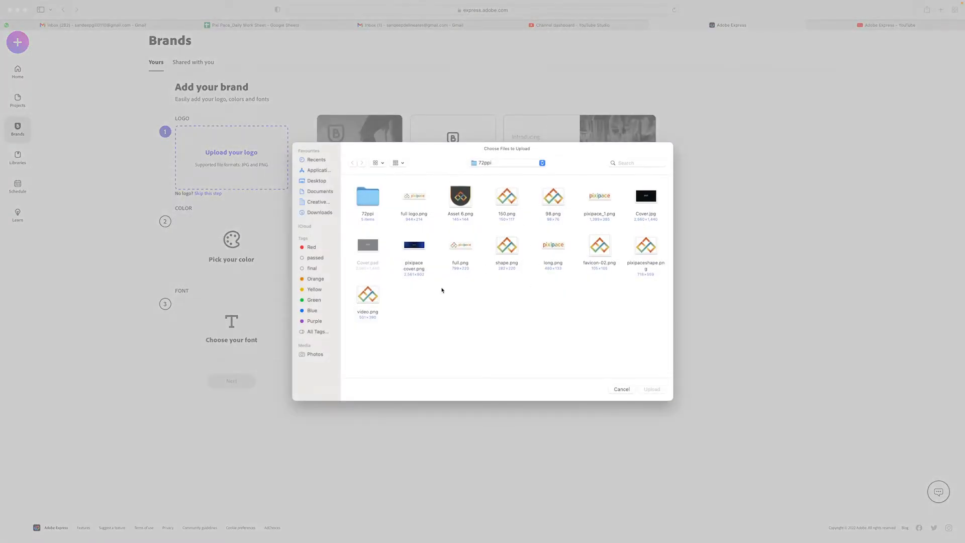
pyautogui.click(635, 253)
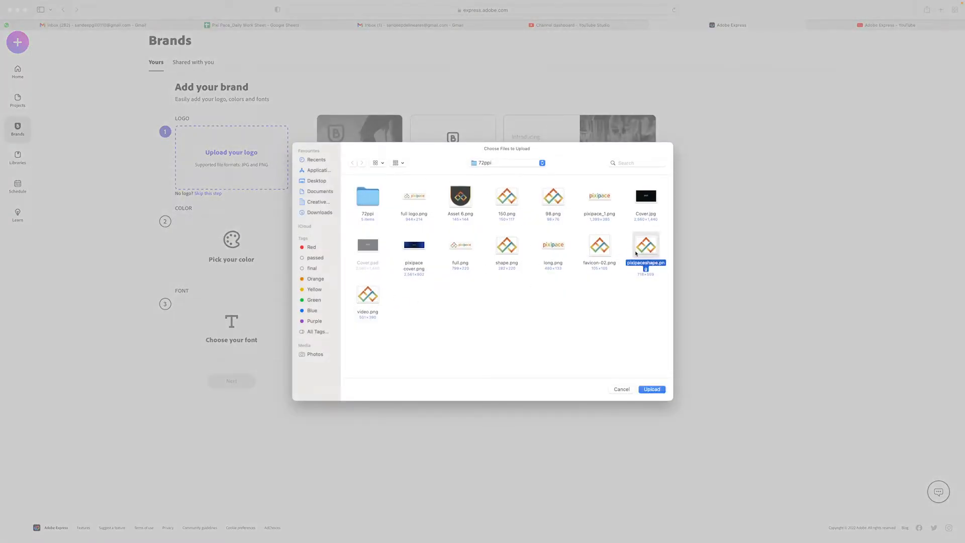
pyautogui.click(651, 390)
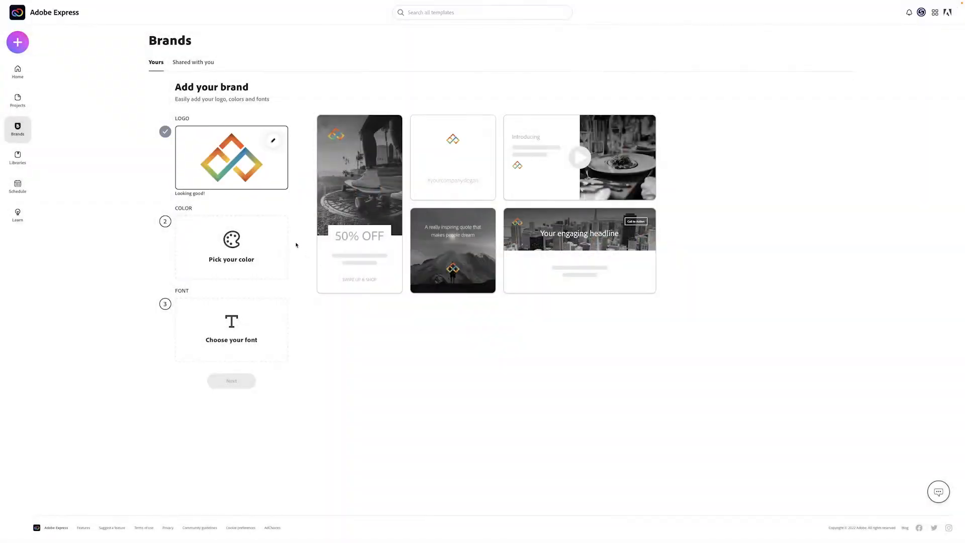
# Pick the orange #FD8900 as the brand color and save it.
pyautogui.click(241, 246)
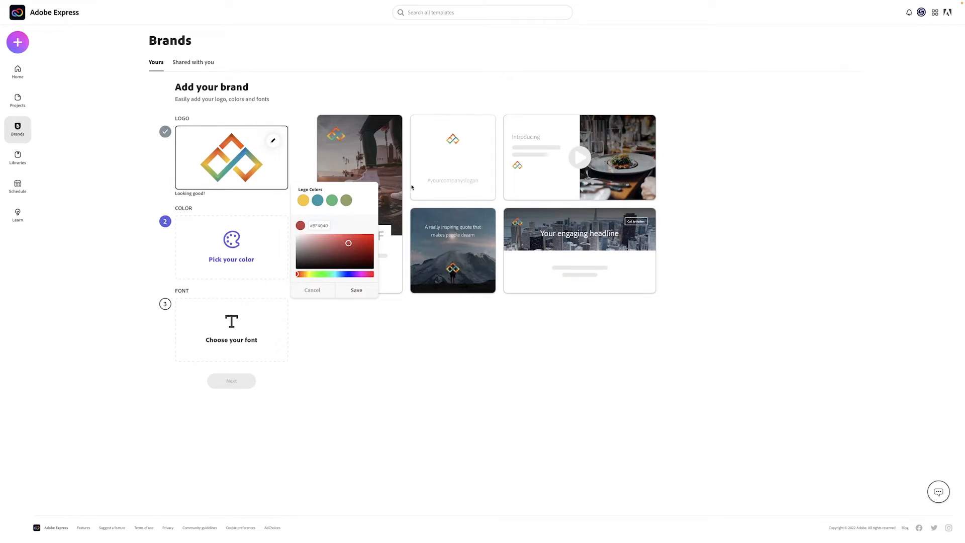
pyautogui.moveTo(348, 243); pyautogui.dragTo(366, 252)
pyautogui.click(309, 274)
pyautogui.moveTo(309, 276); pyautogui.dragTo(313, 274)
pyautogui.moveTo(359, 248); pyautogui.dragTo(374, 233)
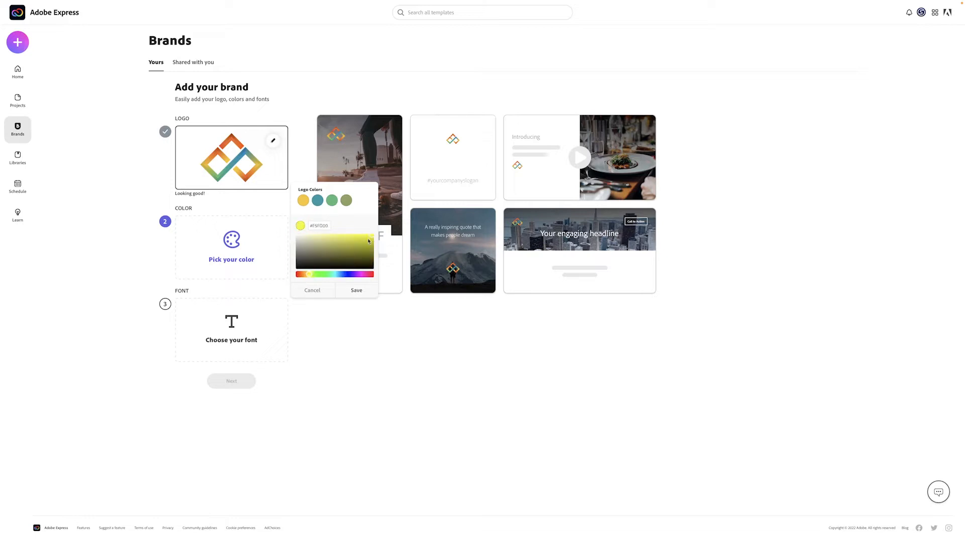
pyautogui.moveTo(309, 276); pyautogui.dragTo(313, 276)
pyautogui.doubleClick(314, 225)
pyautogui.moveTo(311, 274); pyautogui.dragTo(302, 275)
pyautogui.click(373, 236)
pyautogui.moveTo(373, 238); pyautogui.dragTo(377, 233)
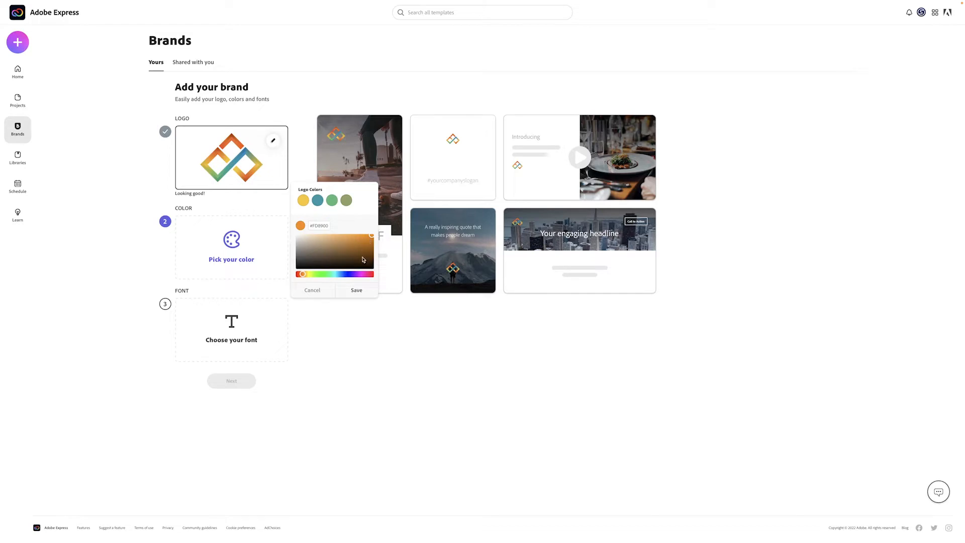
pyautogui.click(356, 291)
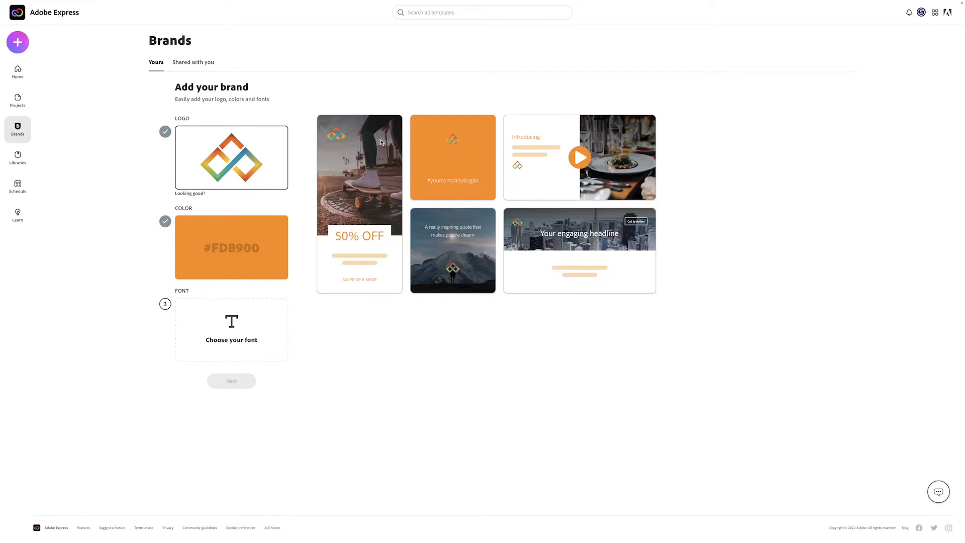
# Browse the available fonts and choose Futura PT Medium as the brand font.
pyautogui.click(220, 340)
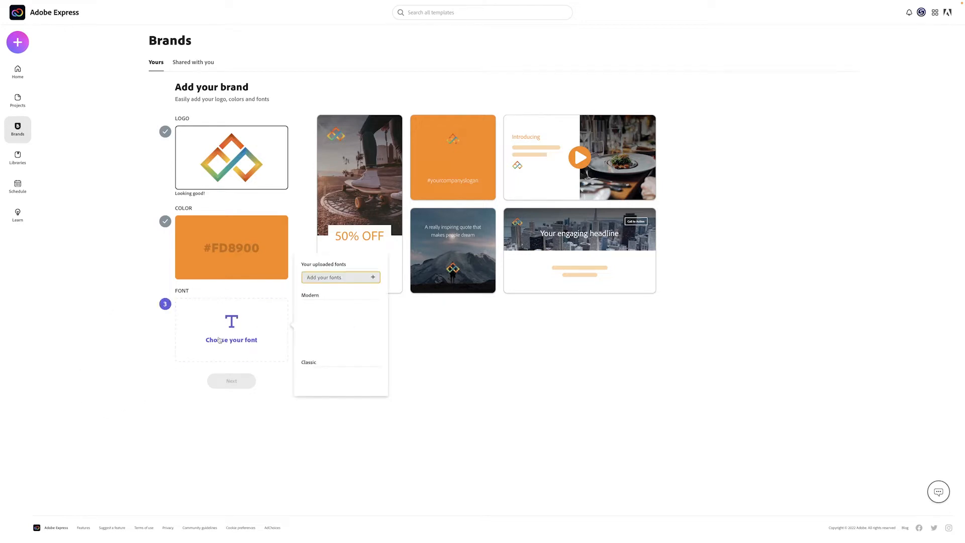
pyautogui.click(370, 278)
pyautogui.click(623, 388)
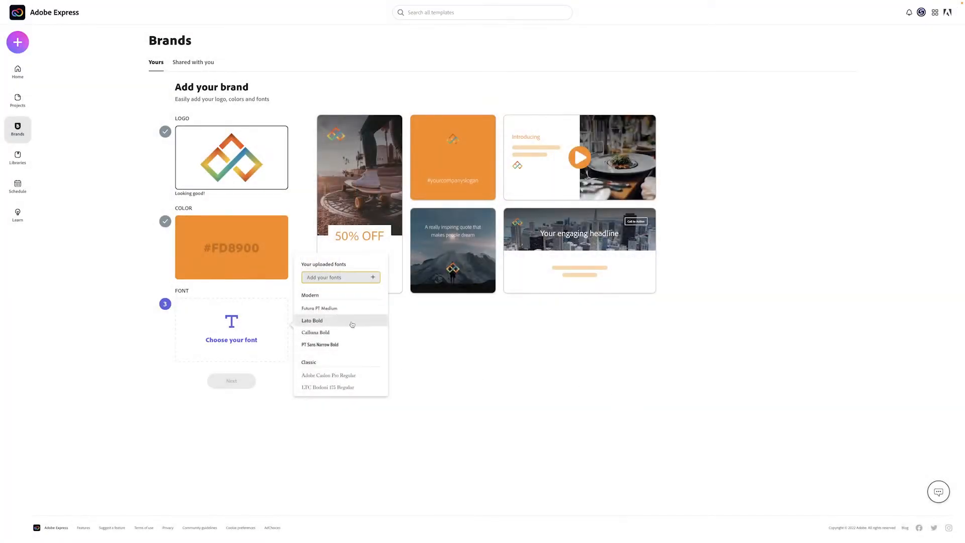
pyautogui.scroll(-5, 352, 324)
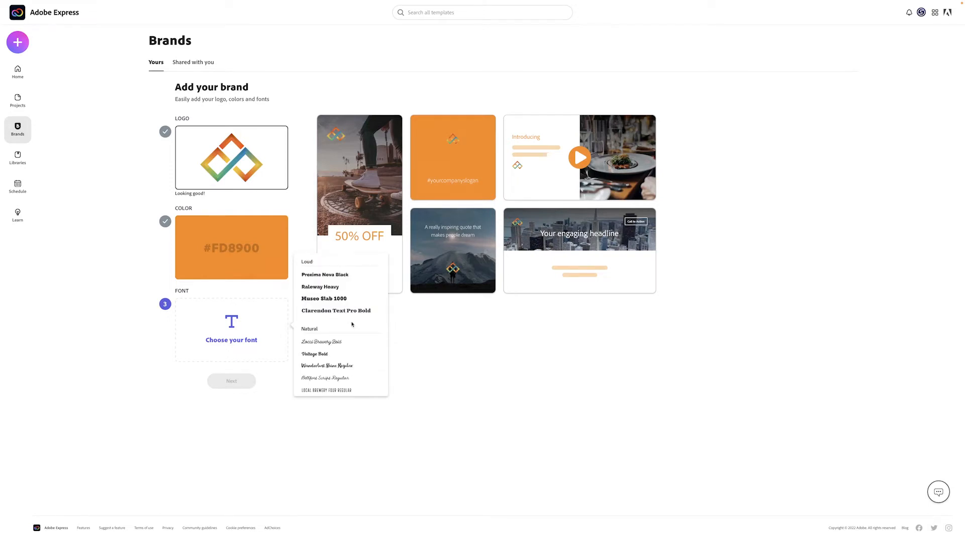
pyautogui.scroll(3, 351, 324)
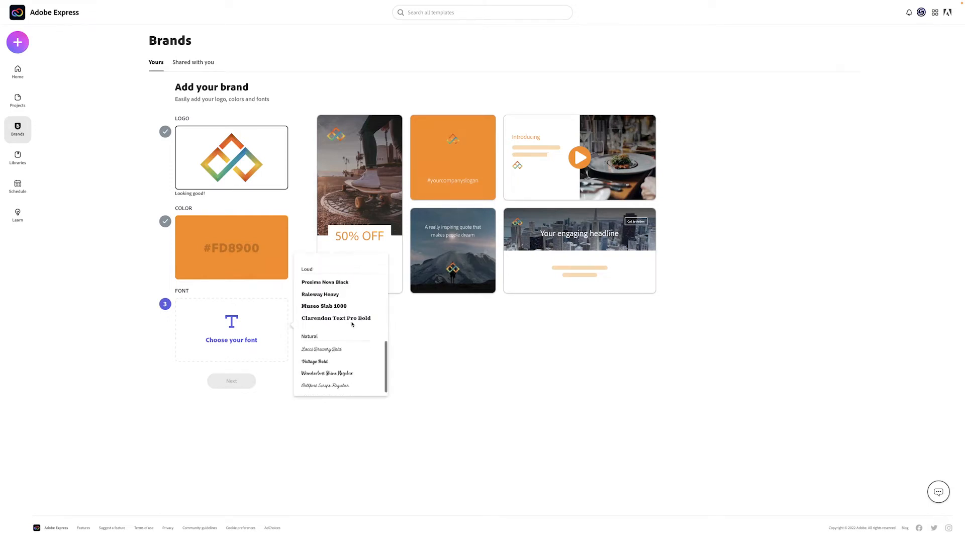
pyautogui.scroll(4, 352, 324)
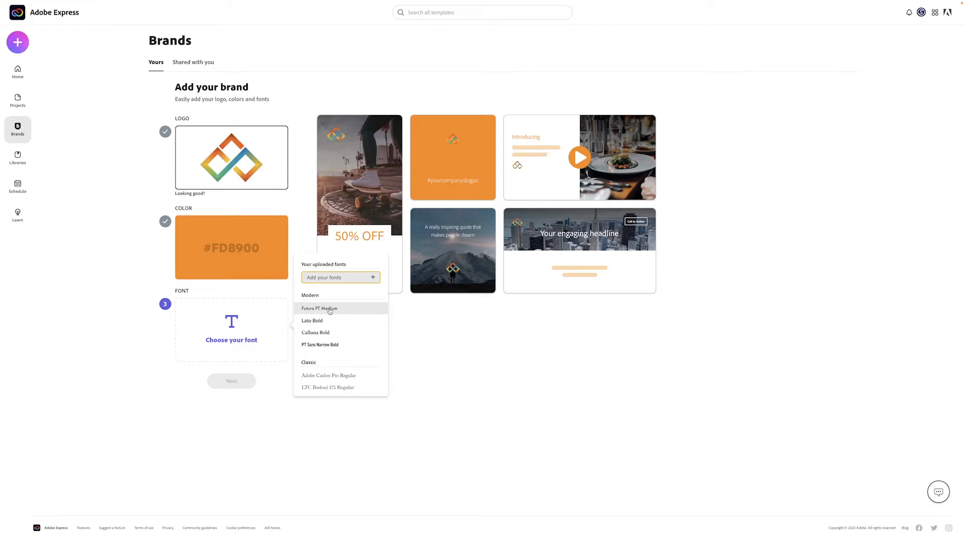
pyautogui.scroll(-3, 330, 311)
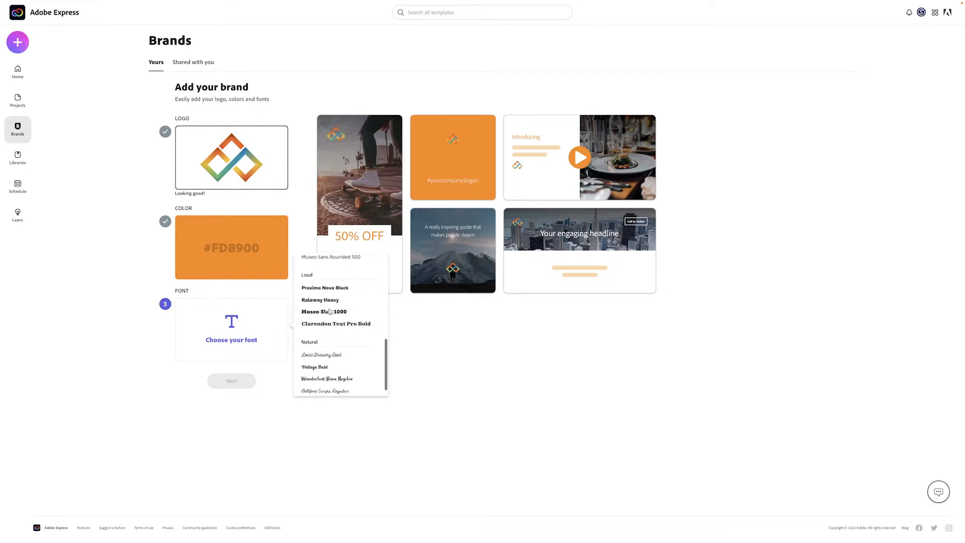
pyautogui.scroll(3, 330, 311)
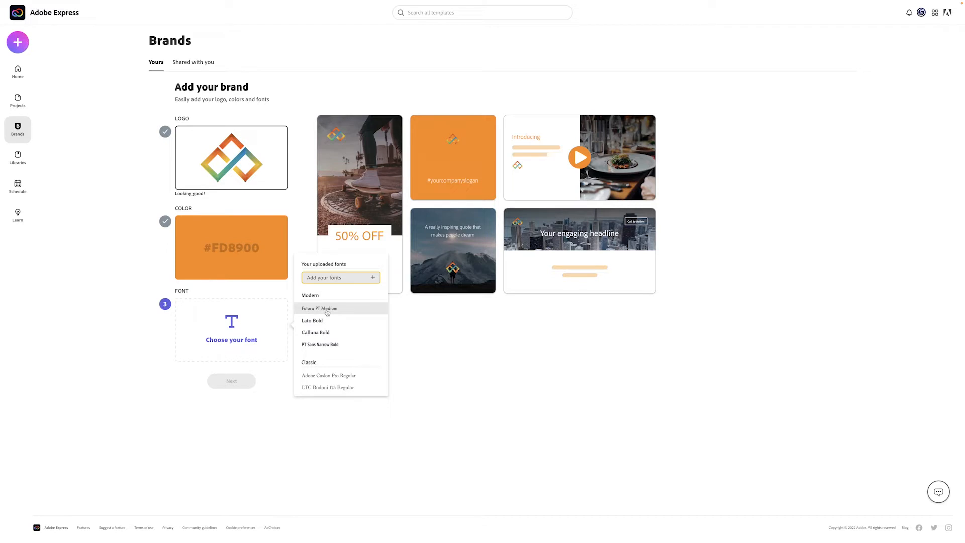
pyautogui.click(327, 312)
# Name the brand PixiPace, create it and decline adding another brand.
pyautogui.click(237, 384)
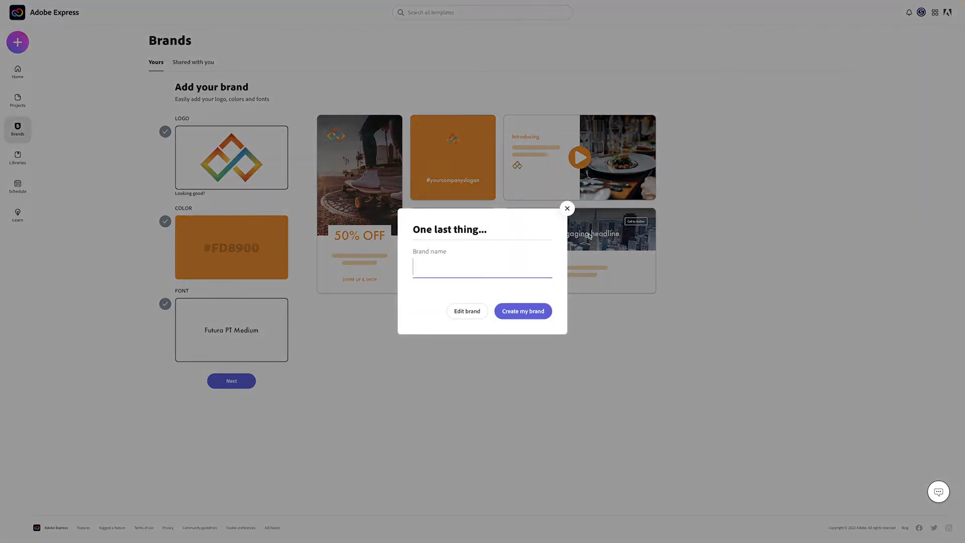
pyautogui.write('Pixipal')
pyautogui.press('BackSpace')
pyautogui.press('BackSpace')
pyautogui.press('BackSpace')
pyautogui.write('Pace')
pyautogui.click(537, 311)
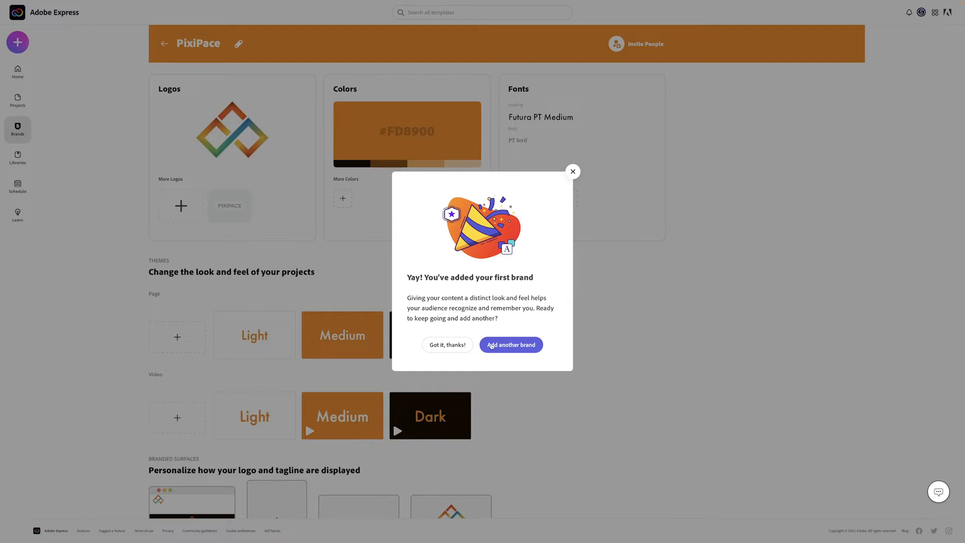
pyautogui.click(449, 346)
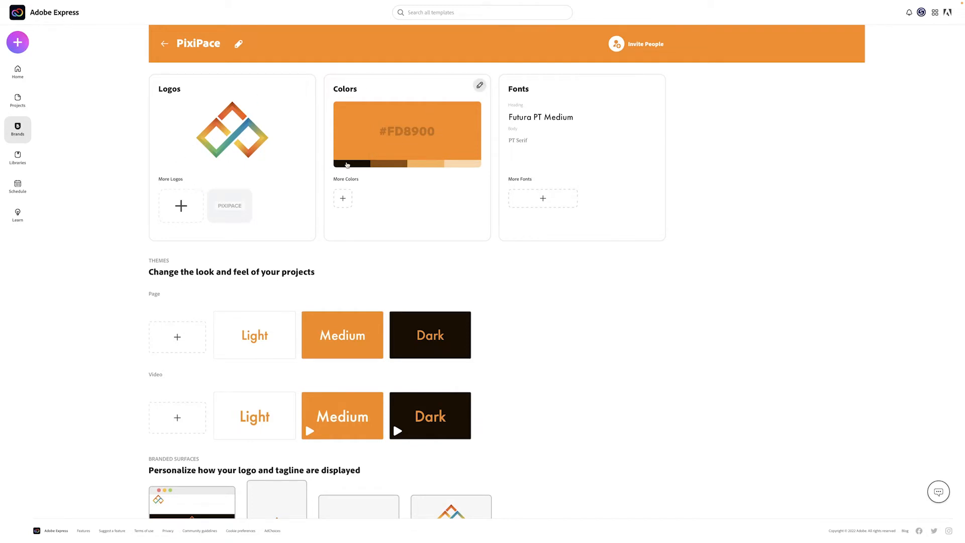
# Review the PixiPace brand's page themes, video themes and branded surfaces.
pyautogui.scroll(-1, 518, 128)
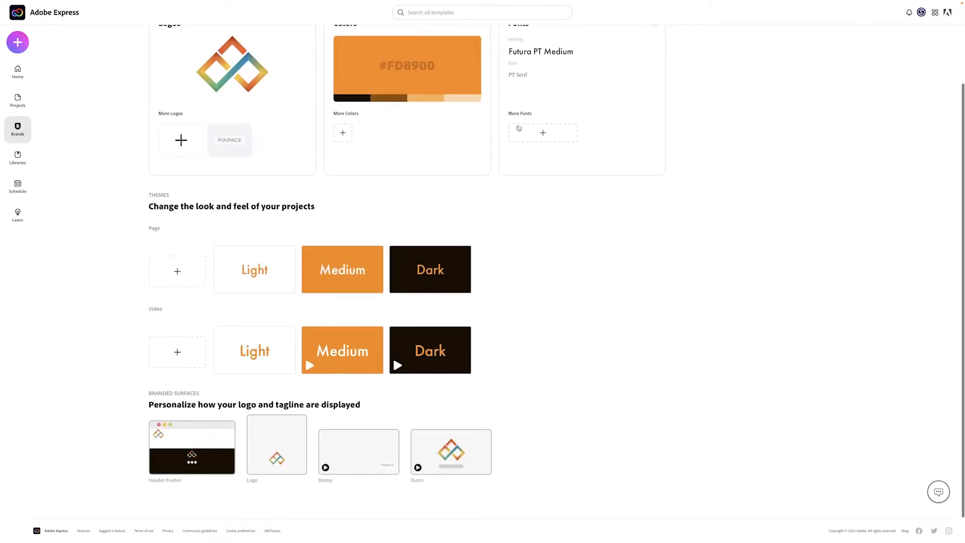
pyautogui.moveTo(228, 292)
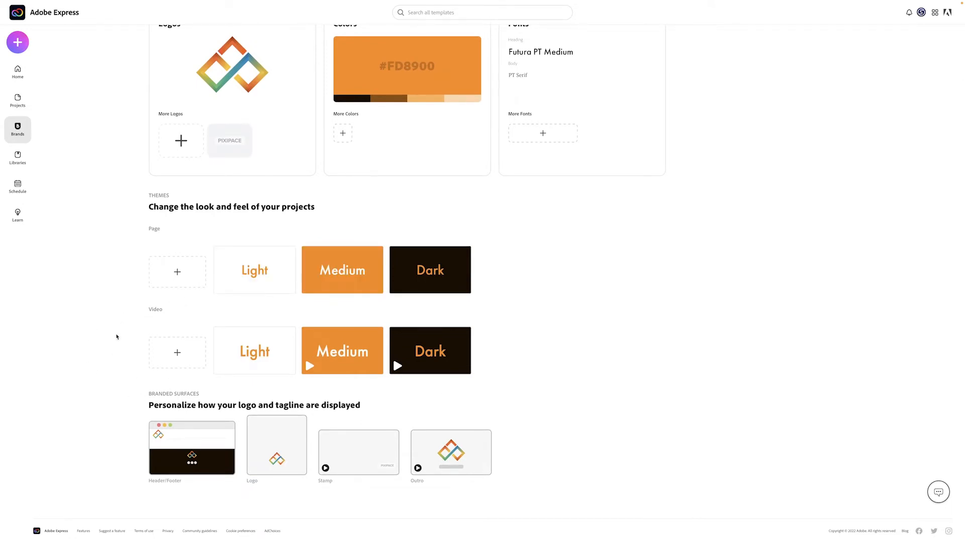
pyautogui.moveTo(272, 357)
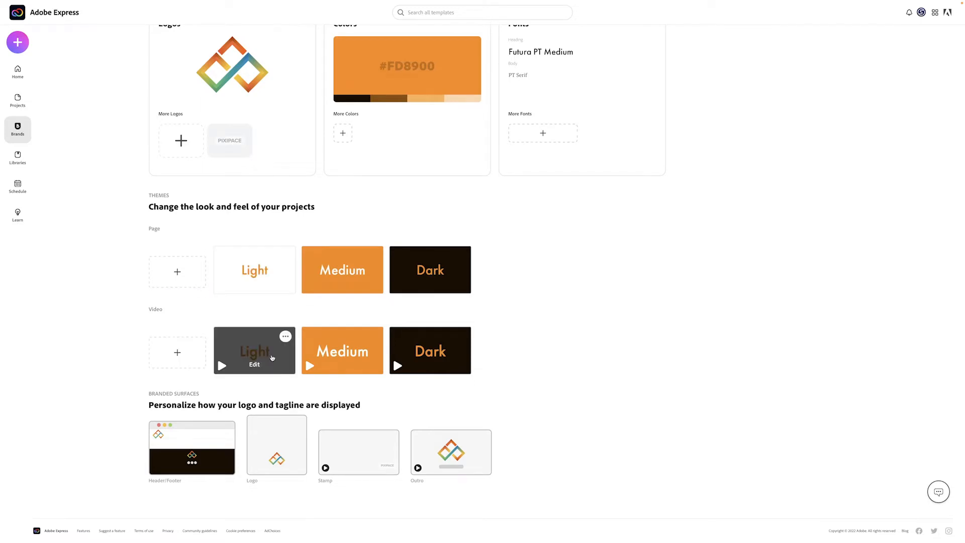
pyautogui.moveTo(440, 453)
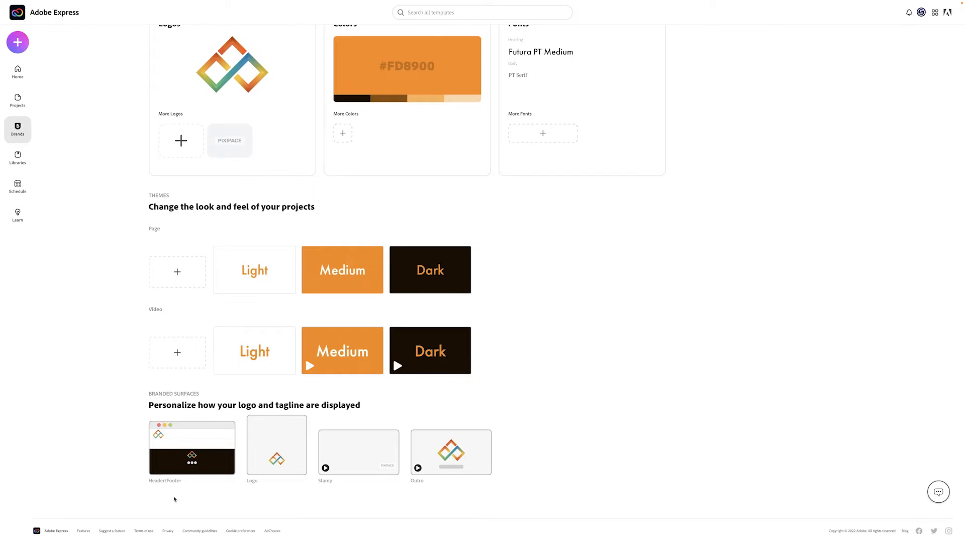
pyautogui.scroll(2, 518, 445)
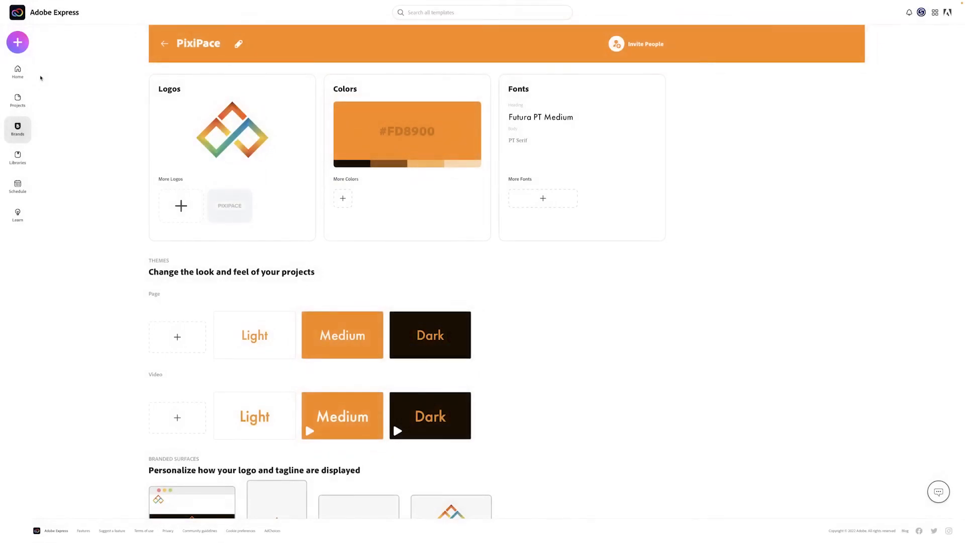
# Browse the Business YouTube thumbnail templates and start a project from the "How I edit my photos" template.
pyautogui.click(7, 74)
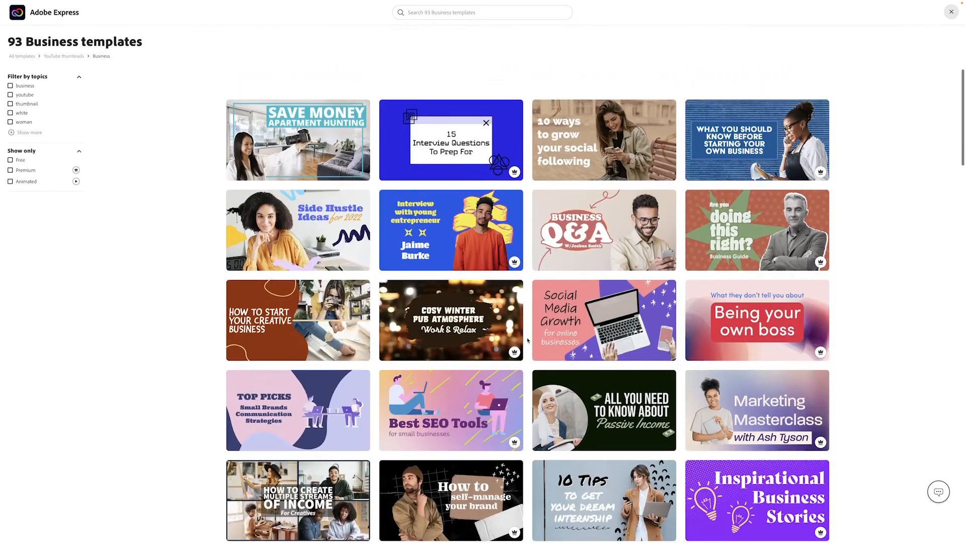
pyautogui.scroll(-8, 527, 341)
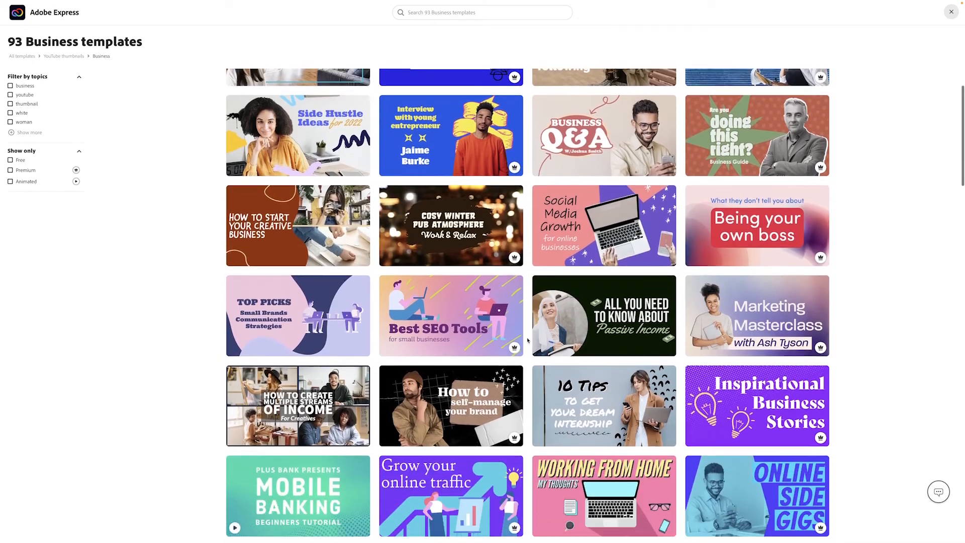
pyautogui.scroll(-10, 528, 340)
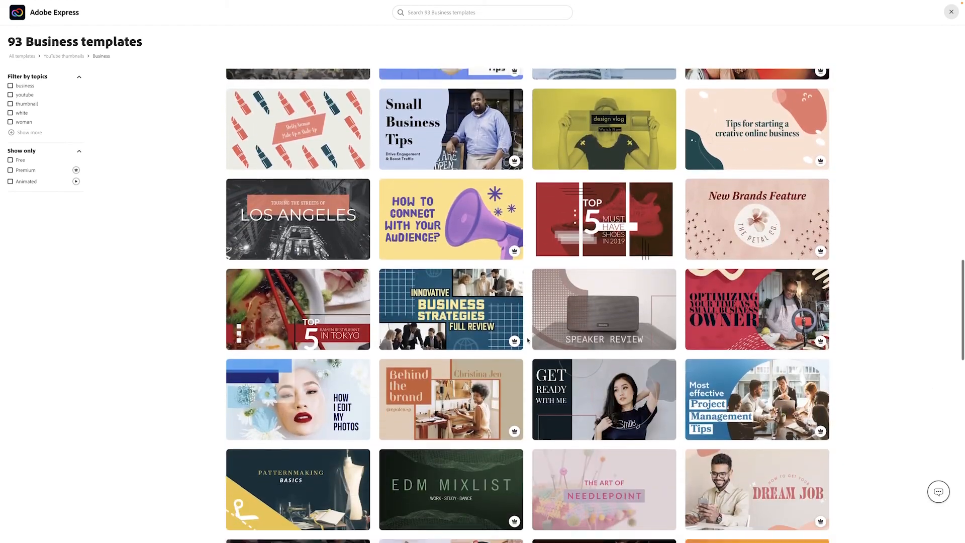
pyautogui.scroll(-1, 527, 340)
pyautogui.moveTo(344, 372)
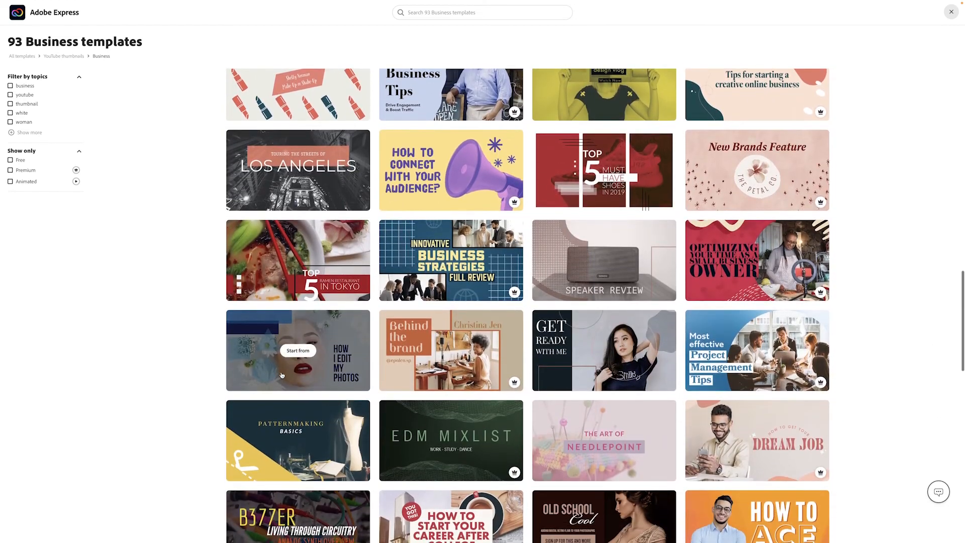
pyautogui.click(291, 367)
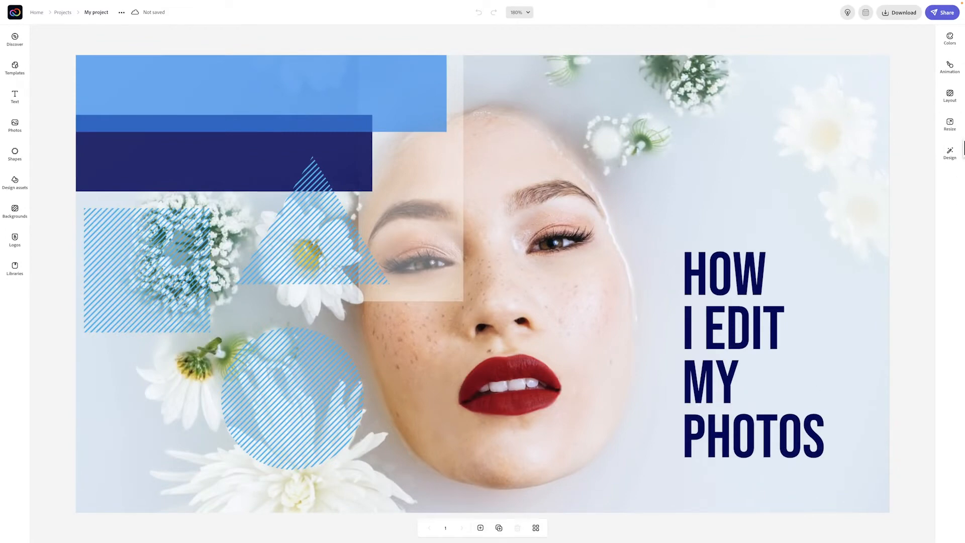
# Apply the PixiPace brand to the thumbnail and shuffle its colors to get bright orange shapes with dark headline text.
pyautogui.click(949, 154)
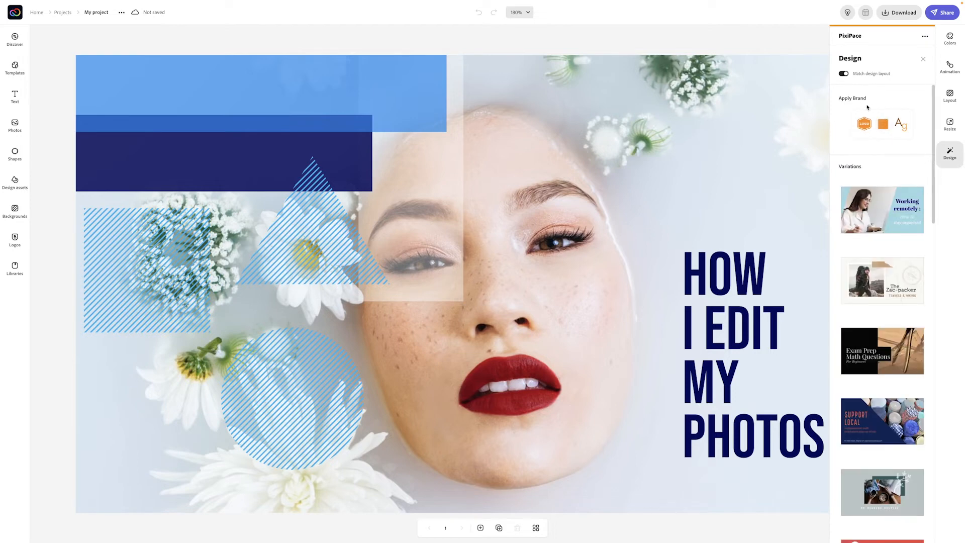
pyautogui.click(884, 129)
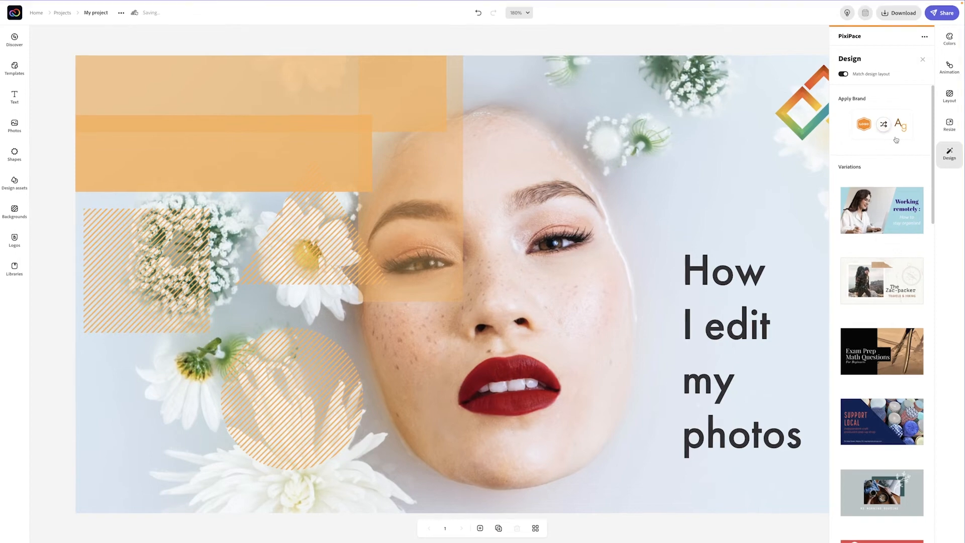
pyautogui.click(883, 123)
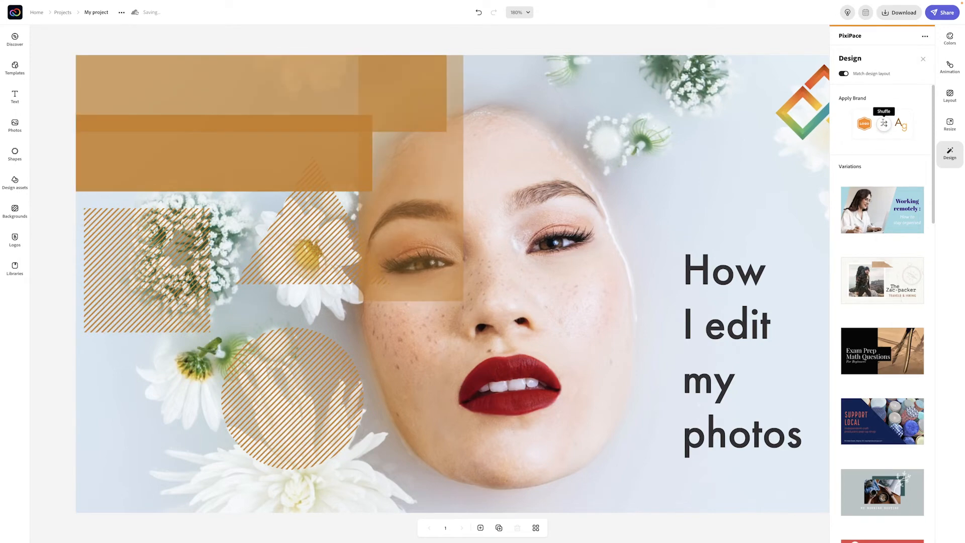
pyautogui.click(883, 123)
pyautogui.click(884, 123)
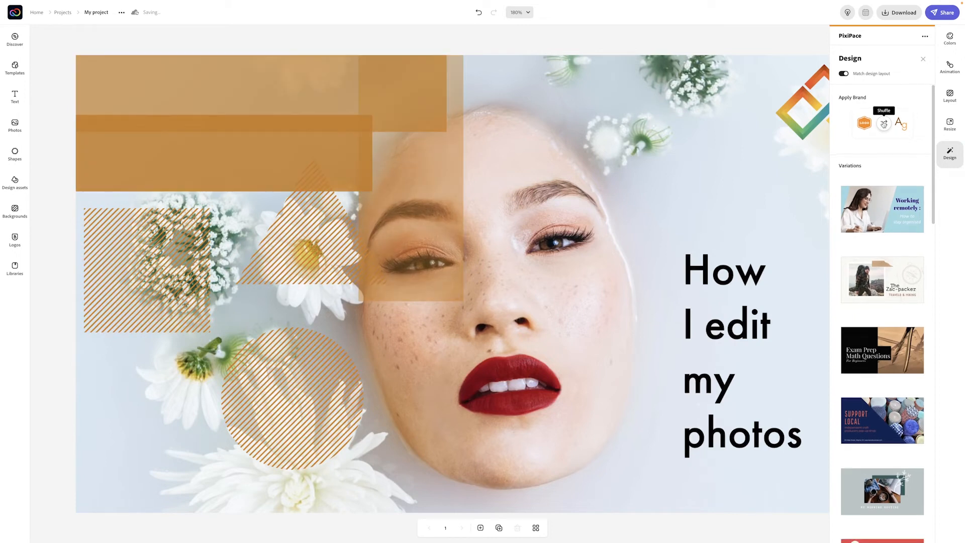
pyautogui.click(883, 123)
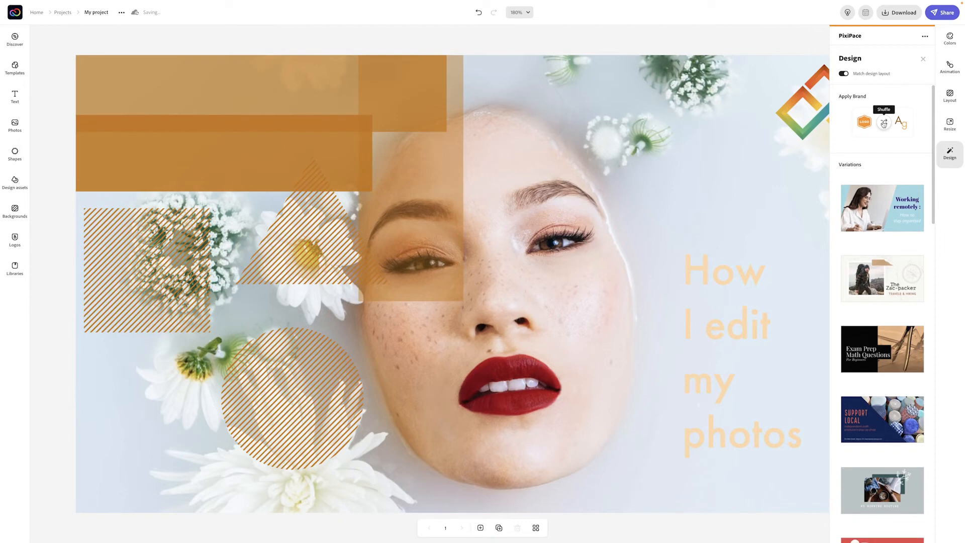
pyautogui.click(883, 124)
pyautogui.click(728, 327)
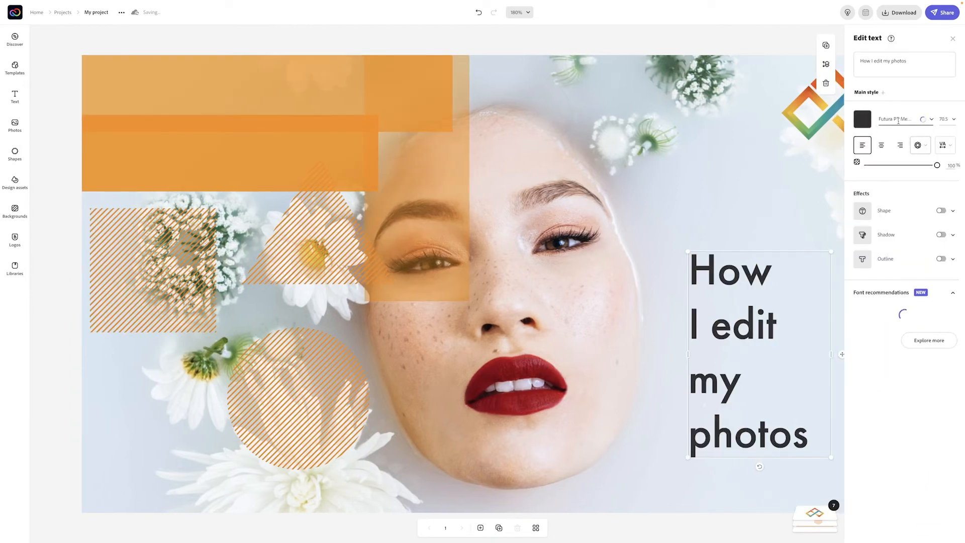
pyautogui.click(951, 38)
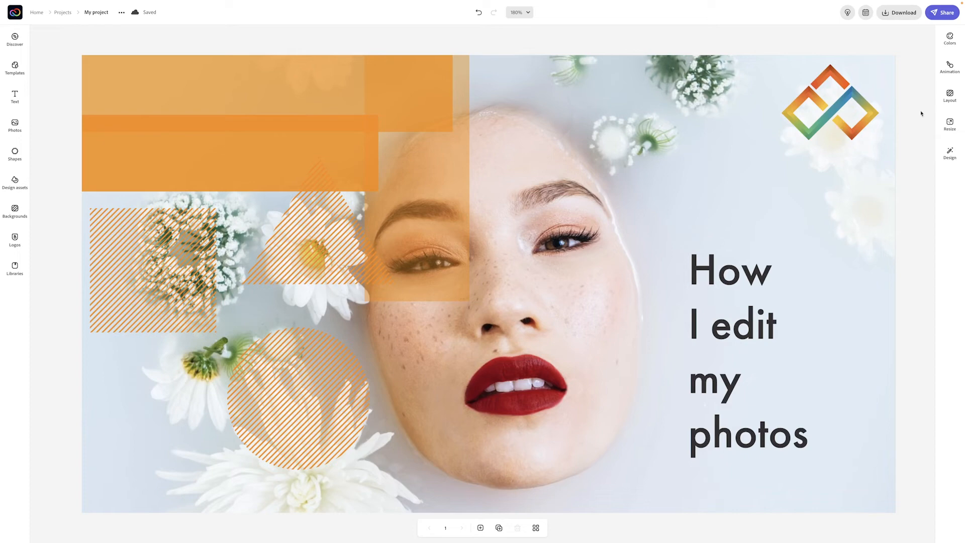
pyautogui.click(951, 157)
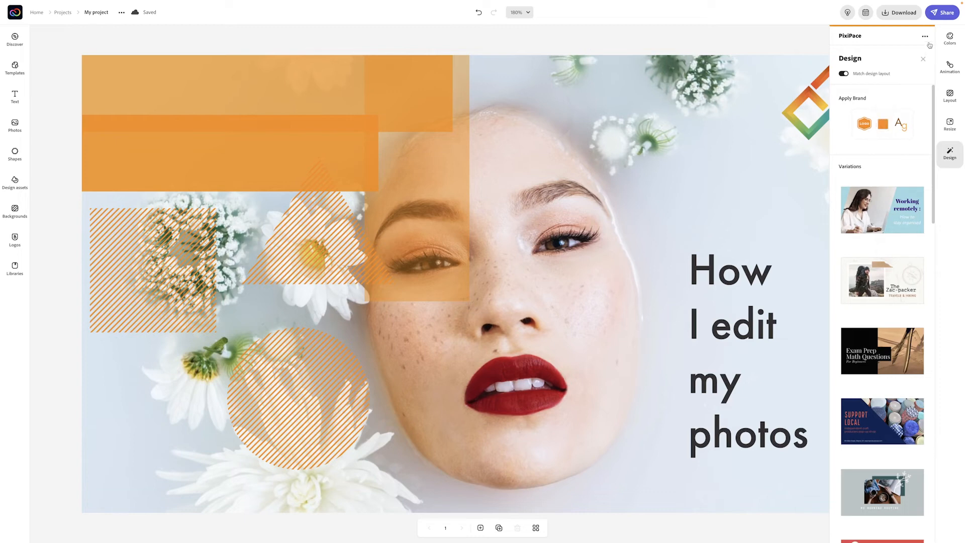
pyautogui.click(922, 60)
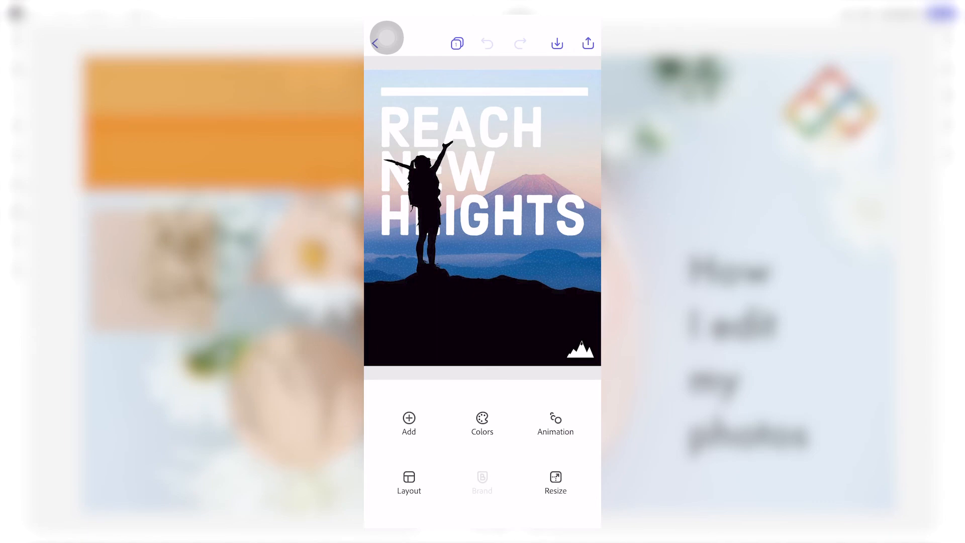
# In the Adobe Express mobile app, apply the PixiPace brand to the "Reach New Heights" design and download it with the Images export option.
pyautogui.click(482, 483)
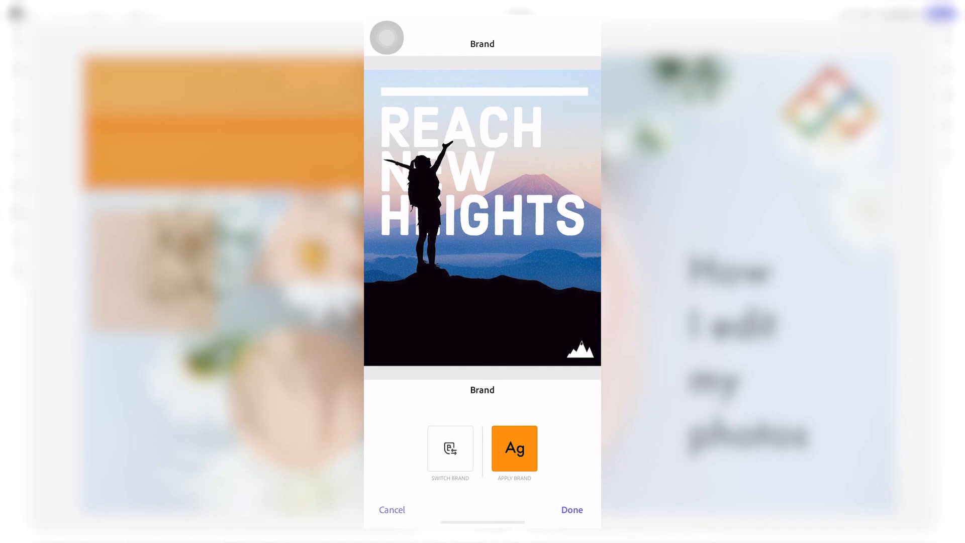
pyautogui.click(514, 448)
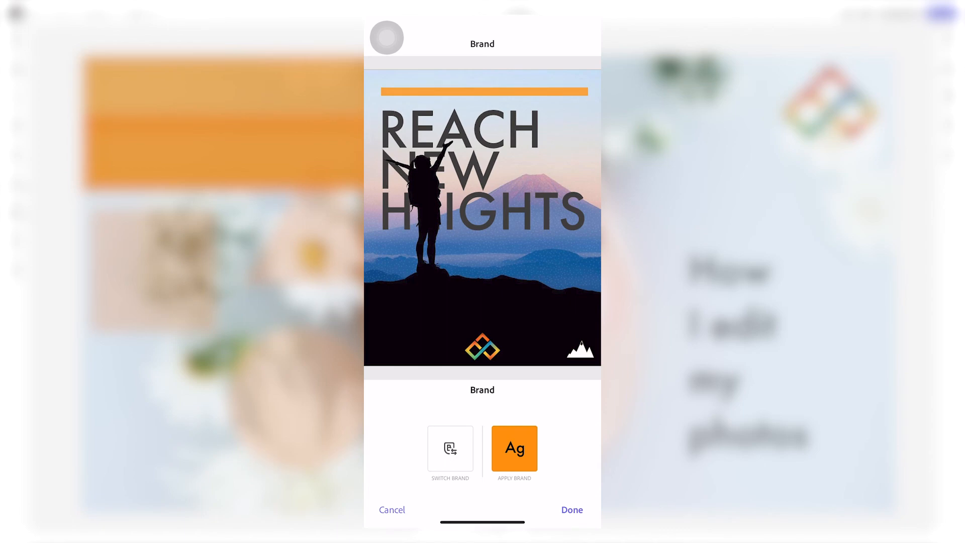
pyautogui.click(572, 509)
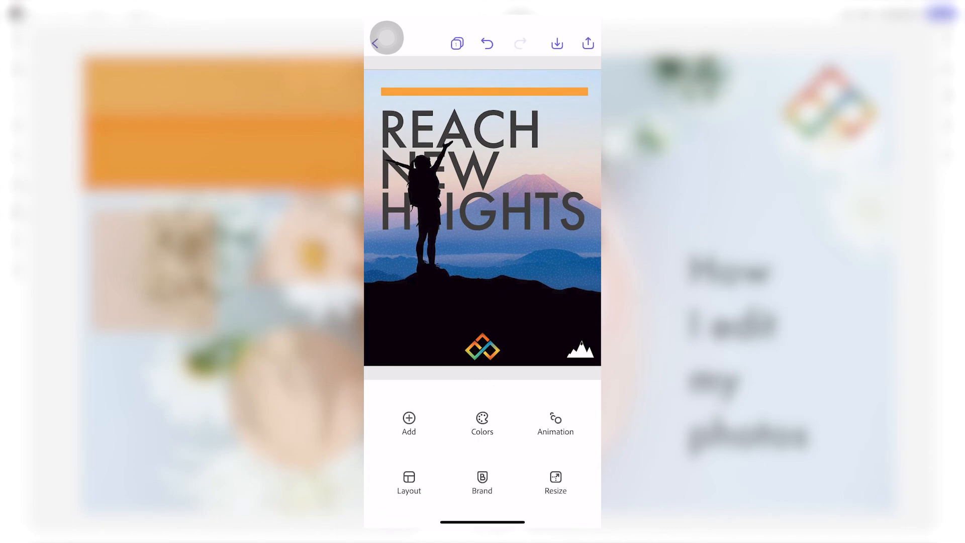
pyautogui.click(557, 43)
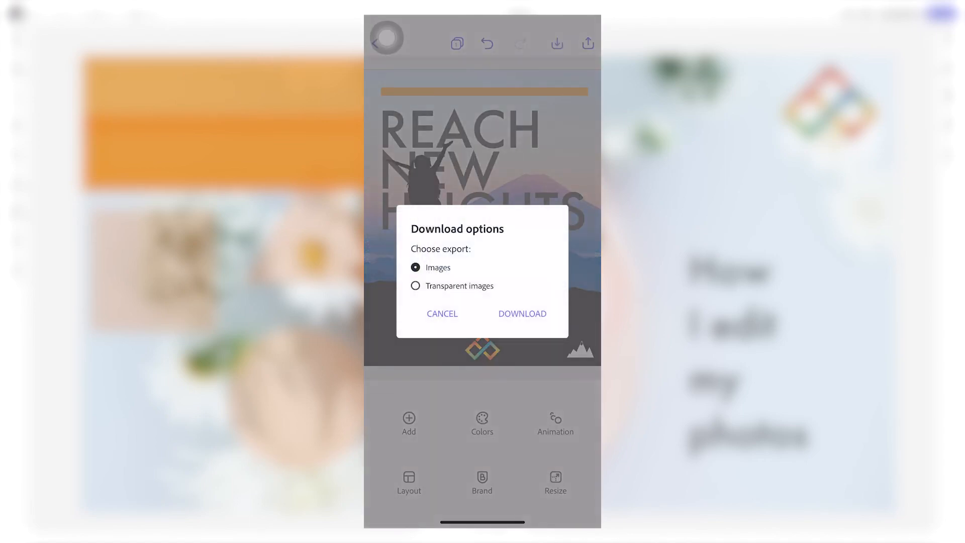
pyautogui.click(522, 313)
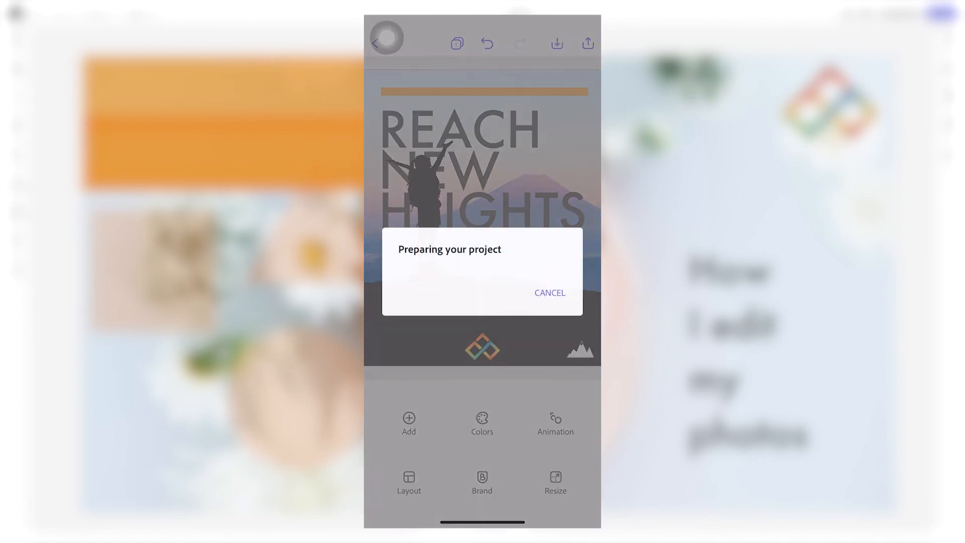